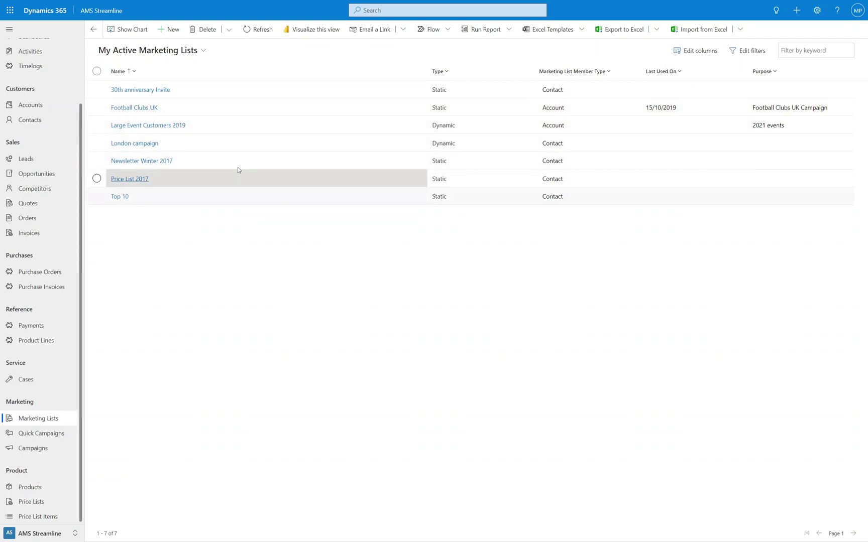
Start a new static marketing list named 'Power Apps AMS 2023 (Static)'
{"action": "left_click", "coordinate": [171, 29]}
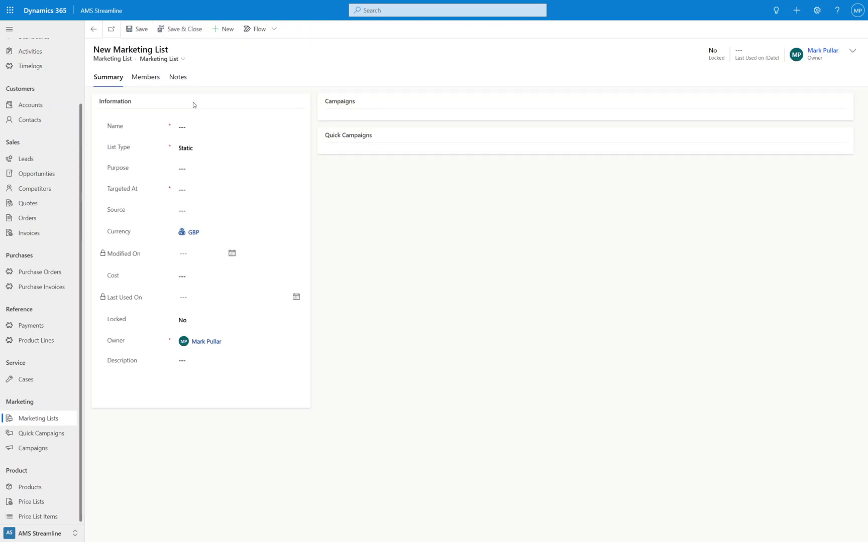
{"action": "left_click", "coordinate": [190, 126]}
{"action": "type", "text": "Poqwre"}
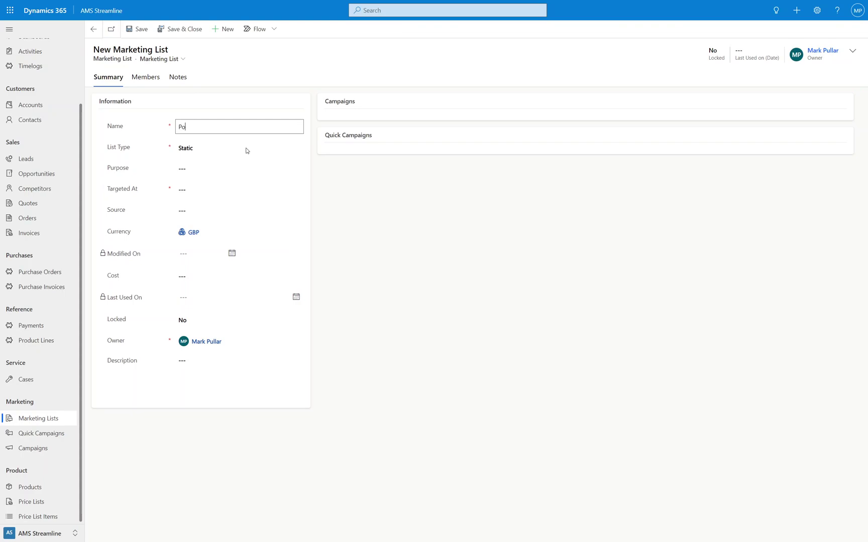
{"action": "key", "text": "BackSpace"}
{"action": "key", "text": "BackSpace"}
{"action": "key", "text": "BackSpace"}
{"action": "type", "text": "we"}
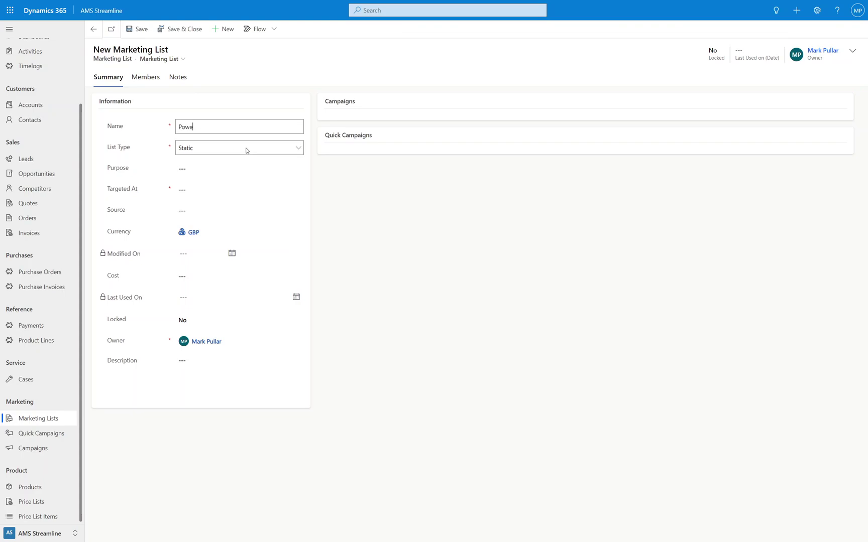
{"action": "type", "text": "r Apps AMS 2023"}
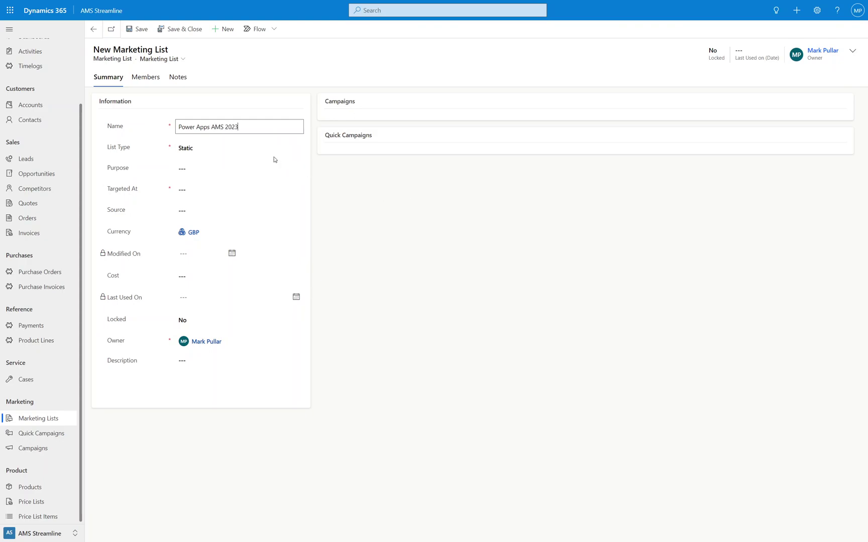
{"action": "left_click", "coordinate": [249, 148]}
{"action": "left_click", "coordinate": [256, 127]}
{"action": "type", "text": "(Static"}
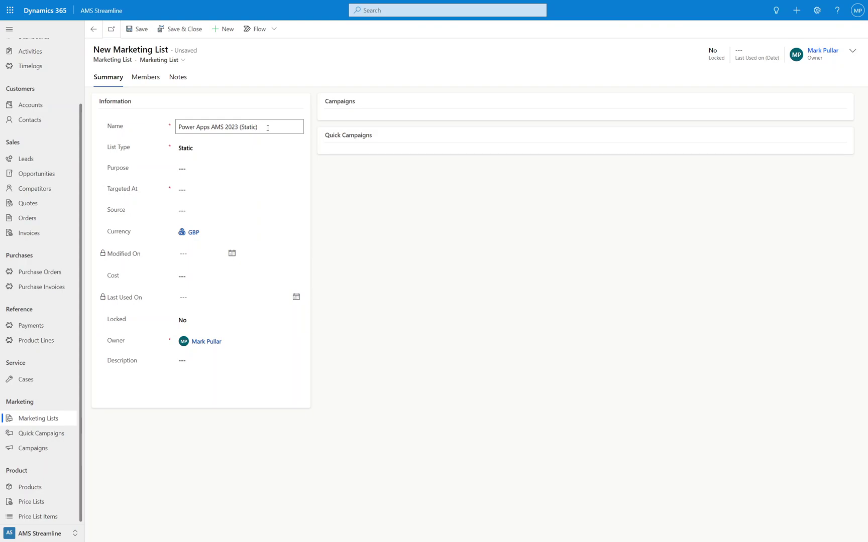
{"action": "left_click", "coordinate": [240, 153]}
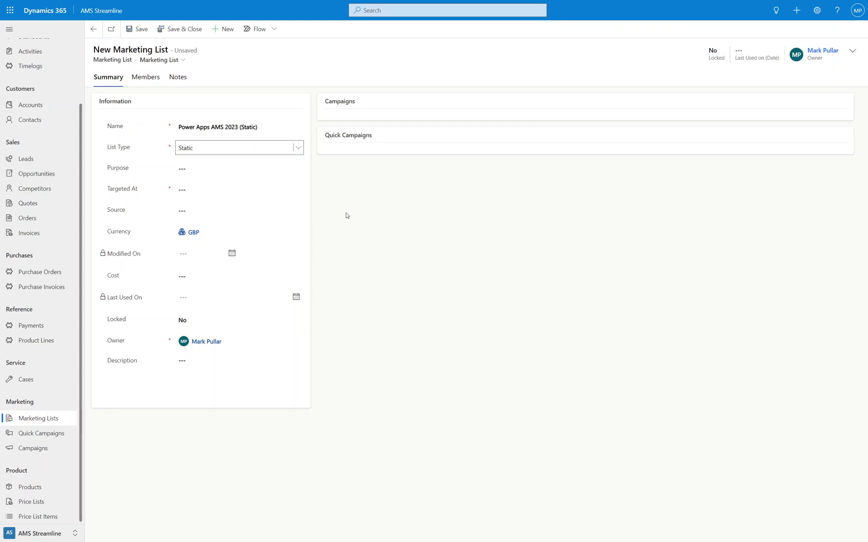
Set the purpose to 'Marketing convention' and target the list at accounts
{"action": "left_click", "coordinate": [195, 170]}
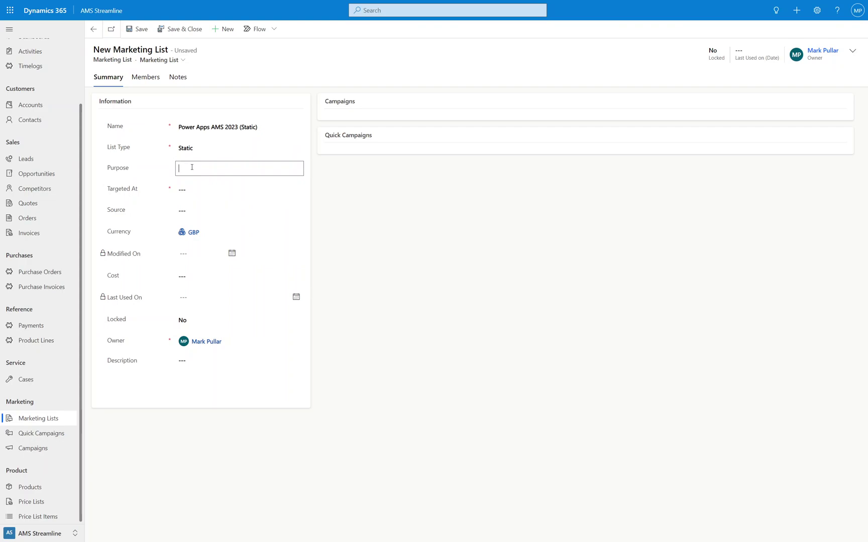
{"action": "type", "text": "Marketing convention"}
{"action": "left_click", "coordinate": [196, 186]}
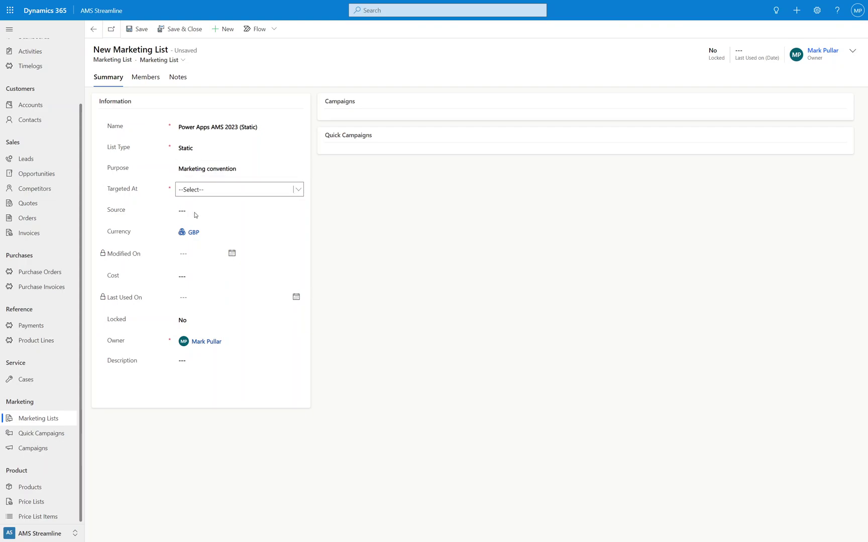
{"action": "key", "text": "Down"}
Save the list, then look up and add 1st Choice Roller Shutters Ltd, ABN Ltd and Ac Training Ltd
{"action": "left_click", "coordinate": [138, 31]}
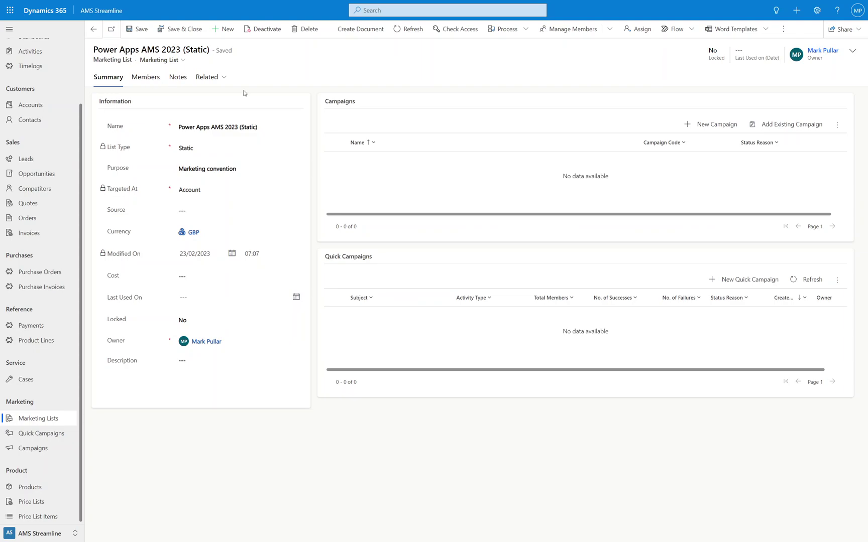
{"action": "left_click", "coordinate": [612, 33]}
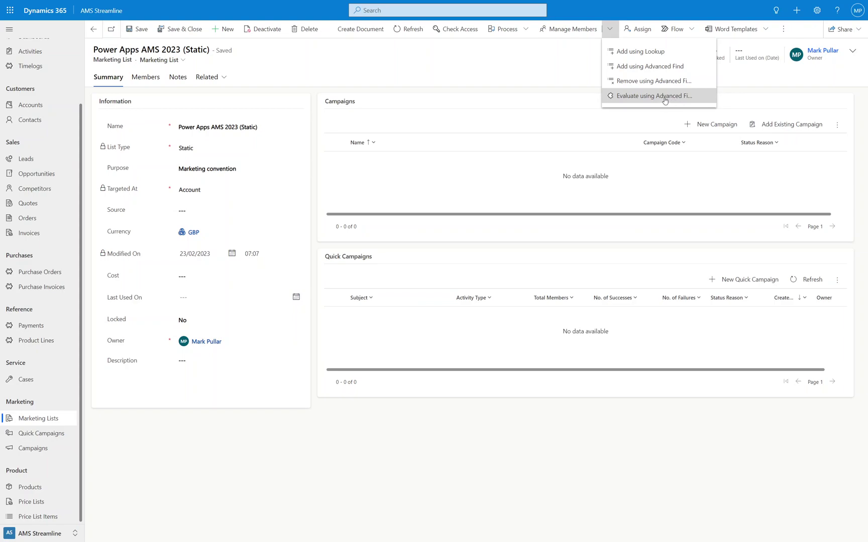
{"action": "left_click", "coordinate": [645, 52]}
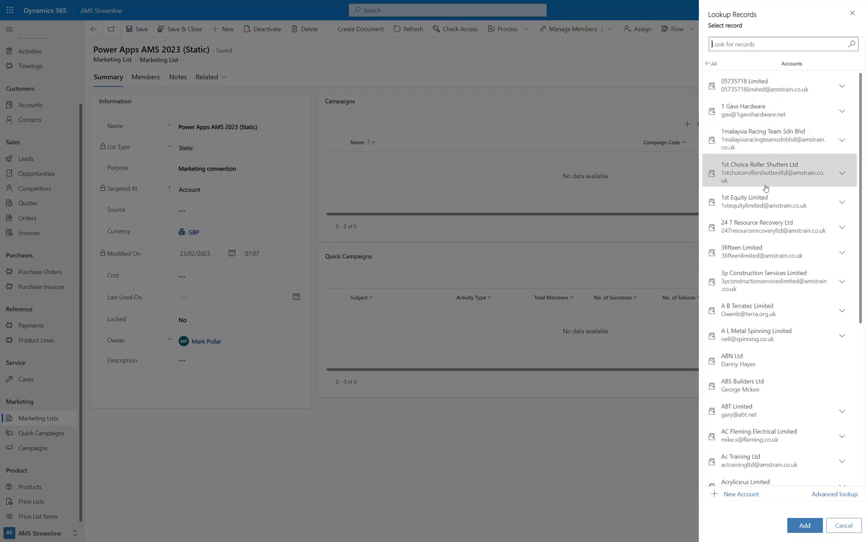
{"action": "left_click", "coordinate": [760, 173]}
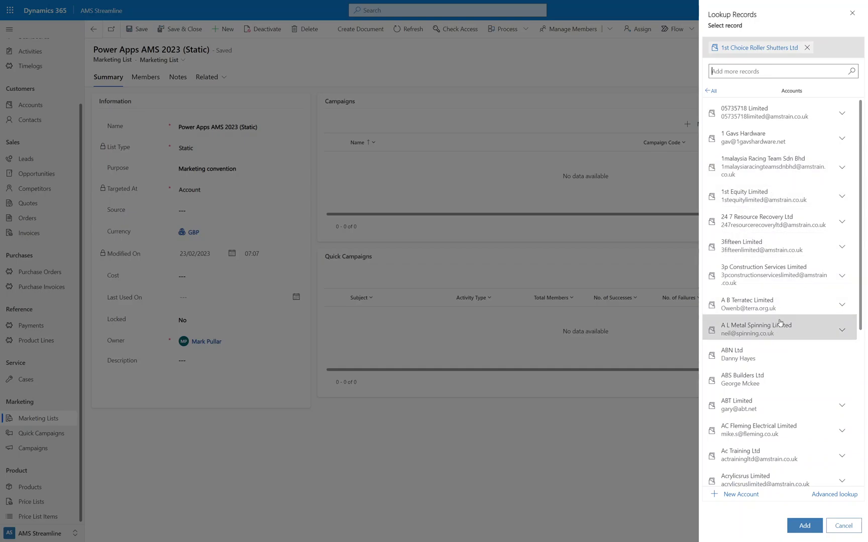
{"action": "left_click", "coordinate": [761, 357]}
{"action": "left_click", "coordinate": [757, 435]}
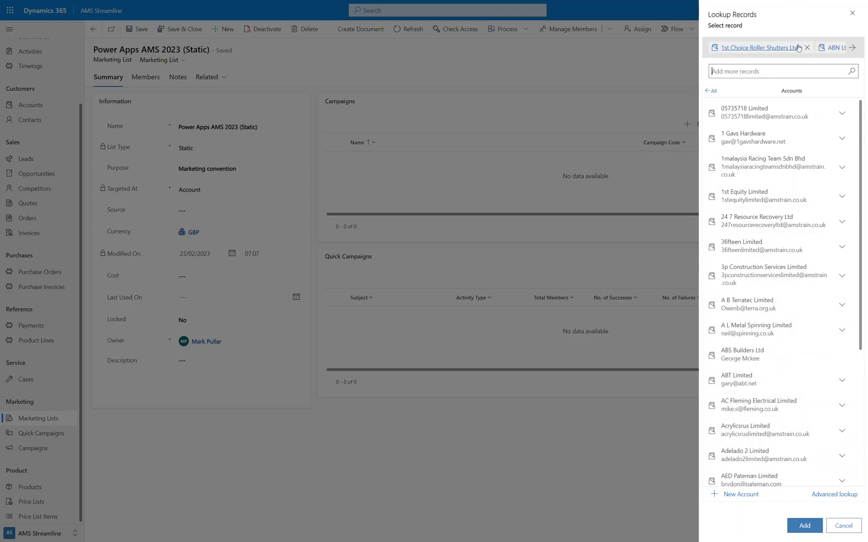
{"action": "left_click", "coordinate": [804, 525]}
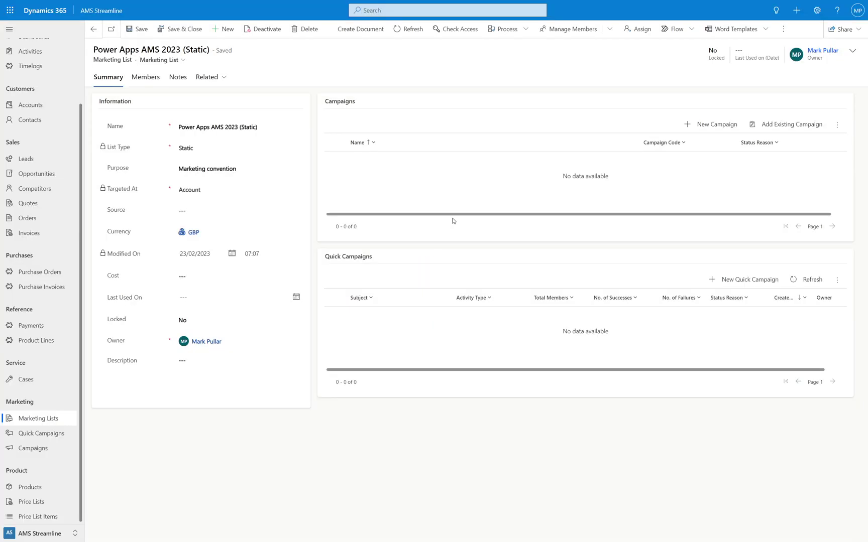
{"action": "left_click", "coordinate": [144, 81]}
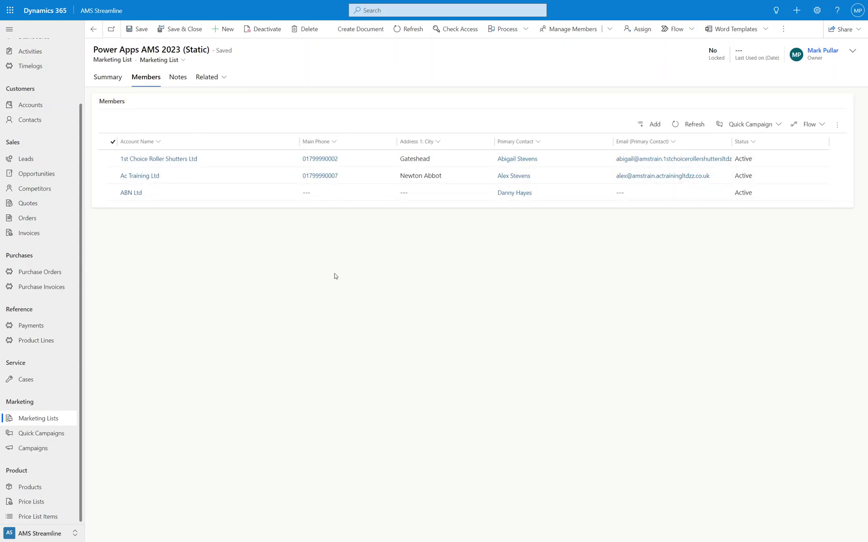
{"action": "left_click", "coordinate": [157, 159]}
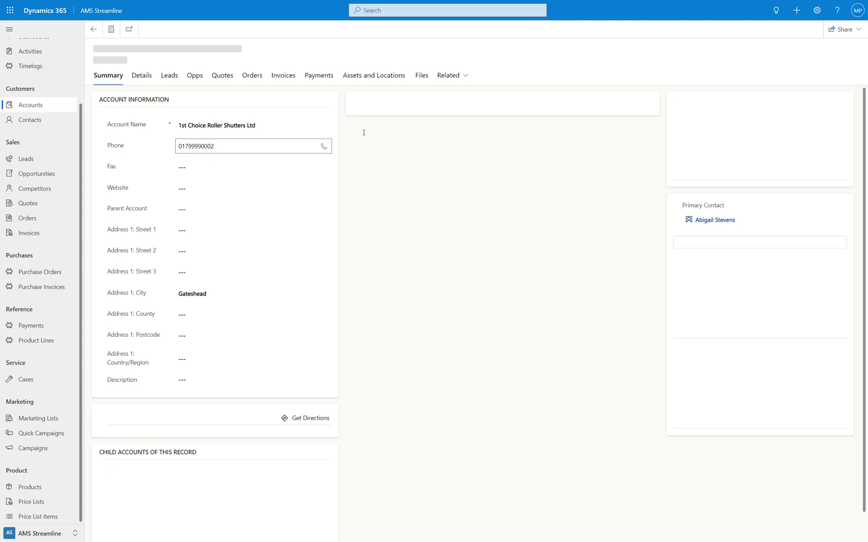
{"action": "left_click", "coordinate": [458, 80]}
{"action": "scroll", "coordinate": [537, 490], "scroll_direction": "down", "scroll_amount": 1}
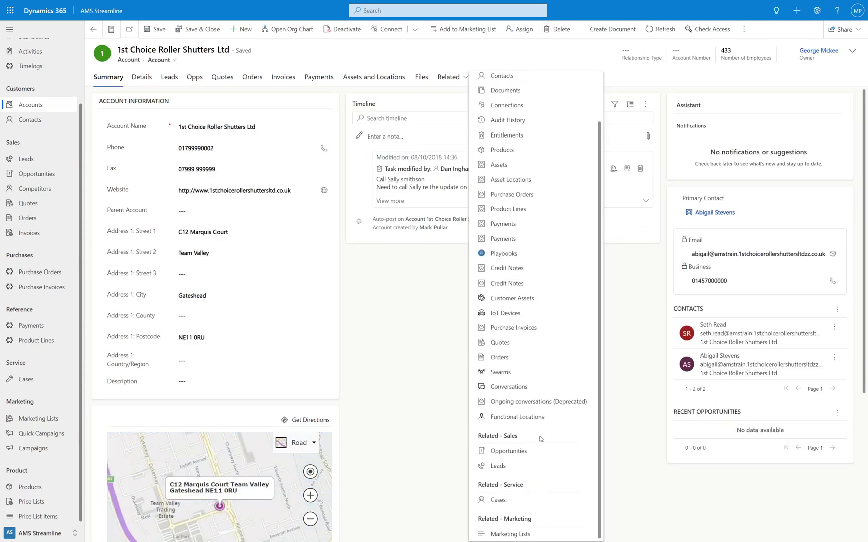
{"action": "left_click", "coordinate": [516, 536]}
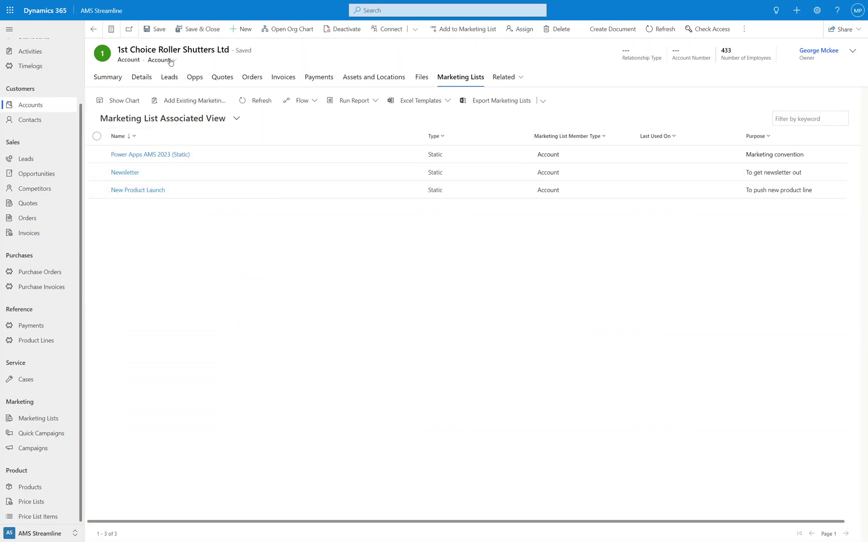
{"action": "left_click", "coordinate": [151, 155]}
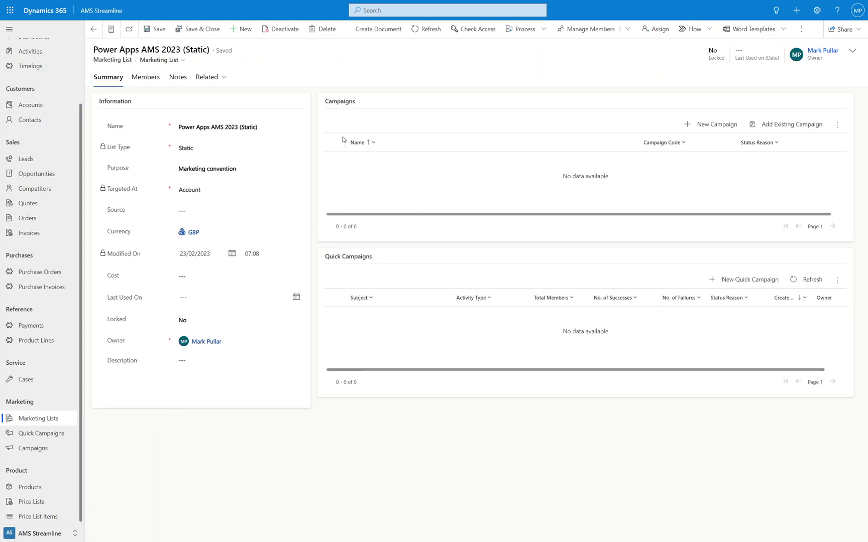
Add 24 7 Resource Recovery Ltd, AC Fleming Electrical Limited, AMS Light bulb warehouse and one more account as members
{"action": "left_click", "coordinate": [628, 29]}
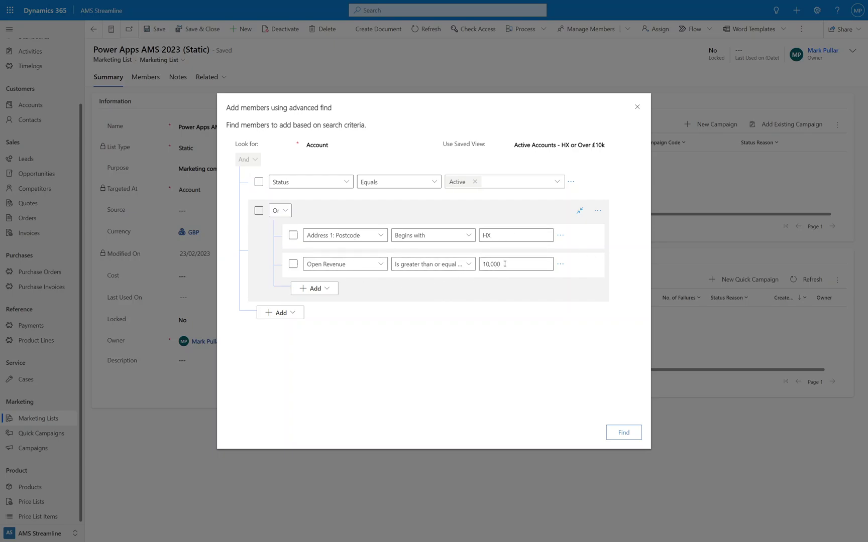
{"action": "left_click", "coordinate": [624, 433]}
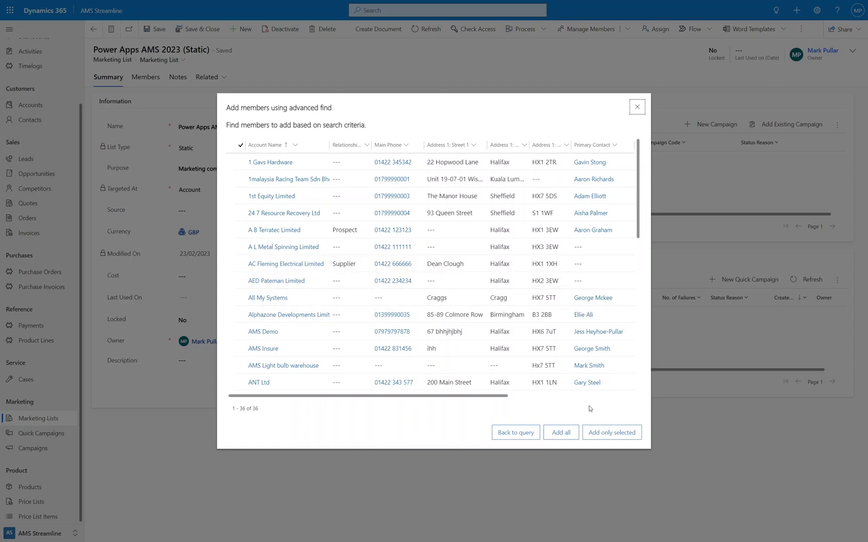
{"action": "left_click", "coordinate": [561, 433]}
{"action": "left_click", "coordinate": [241, 213]}
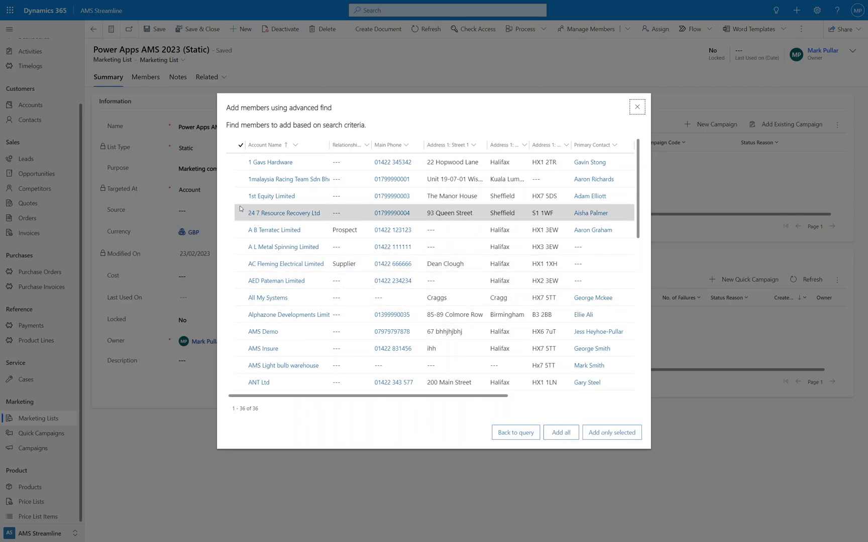
{"action": "left_click", "coordinate": [238, 264]}
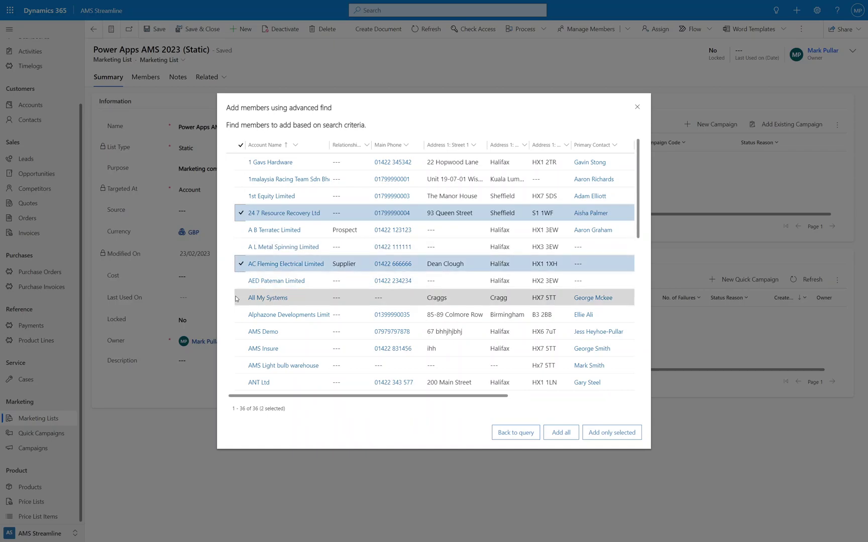
{"action": "left_click", "coordinate": [239, 315]}
{"action": "left_click", "coordinate": [239, 365]}
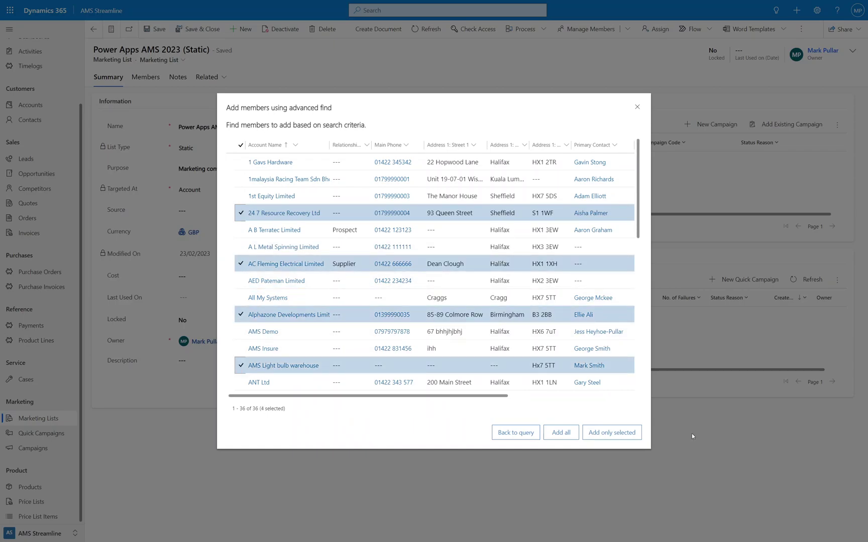
{"action": "left_click", "coordinate": [604, 441]}
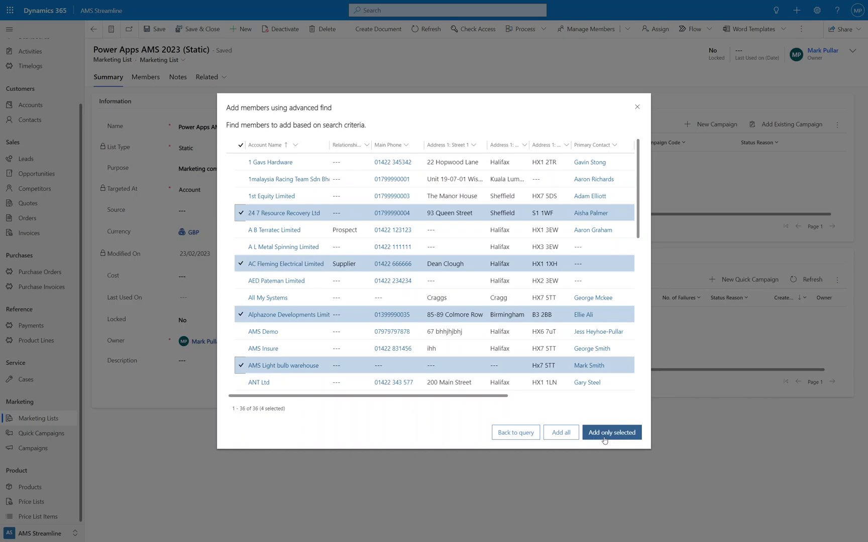
{"action": "left_click", "coordinate": [604, 440]}
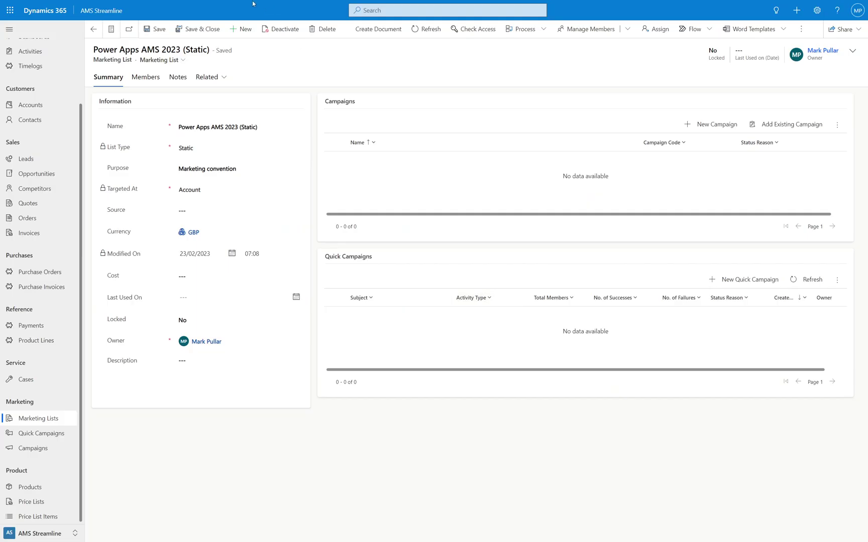
Check the seven account members, then select the list name on the Summary form to copy it
{"action": "left_click", "coordinate": [145, 78]}
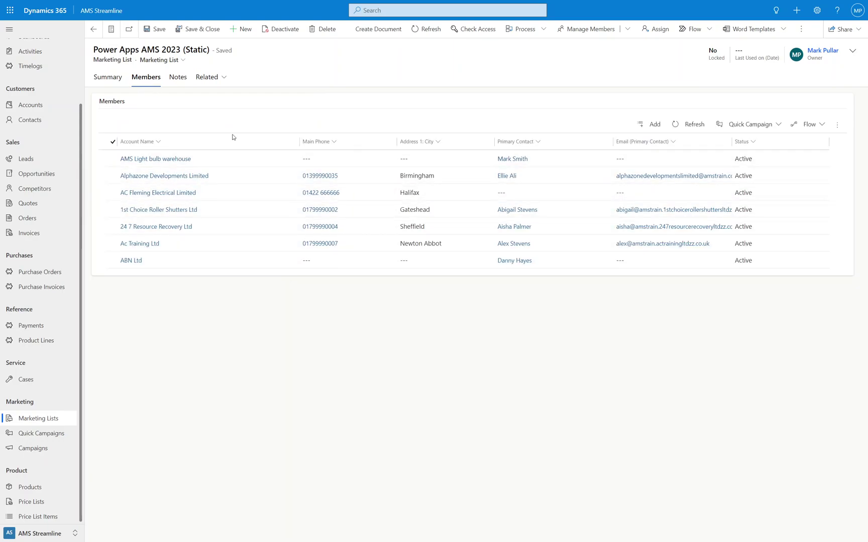
{"action": "left_click", "coordinate": [107, 78]}
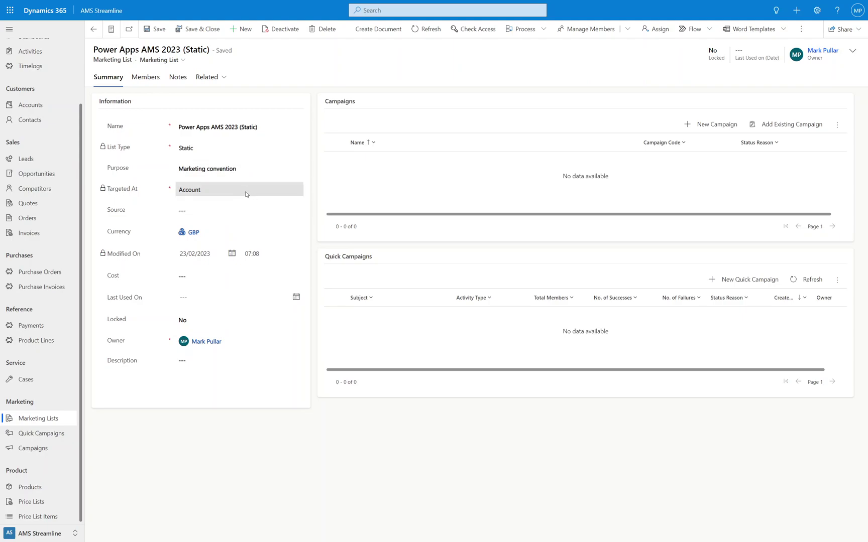
{"action": "left_click", "coordinate": [250, 130]}
{"action": "left_click", "coordinate": [259, 165]}
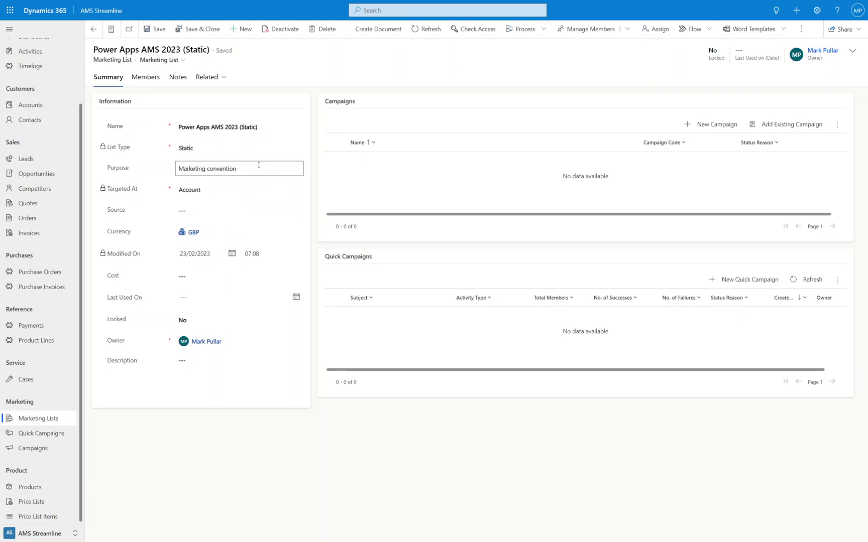
{"action": "left_click", "coordinate": [262, 127]}
{"action": "key", "text": "ctrl+c"}
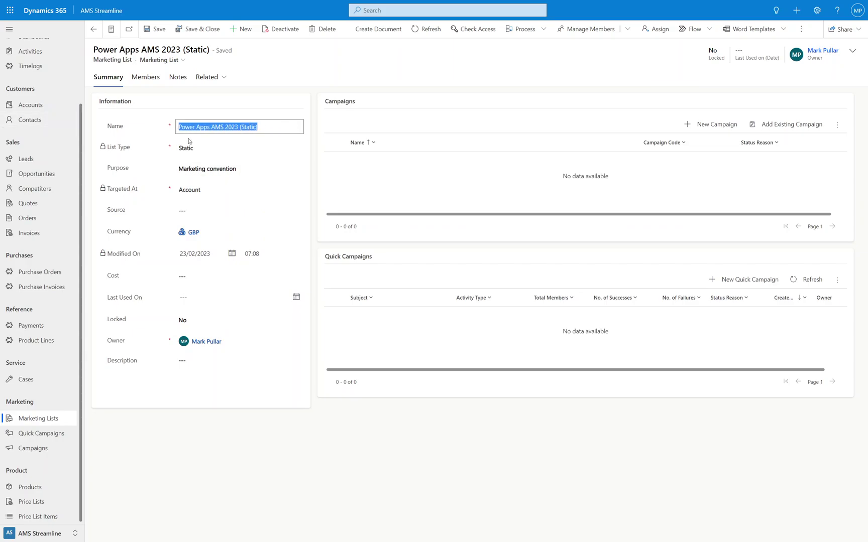
Create and save 'Power Apps AMS 2023 (Dynamic)' with list type Dynamic, targeted at Contact
{"action": "left_click", "coordinate": [242, 29]}
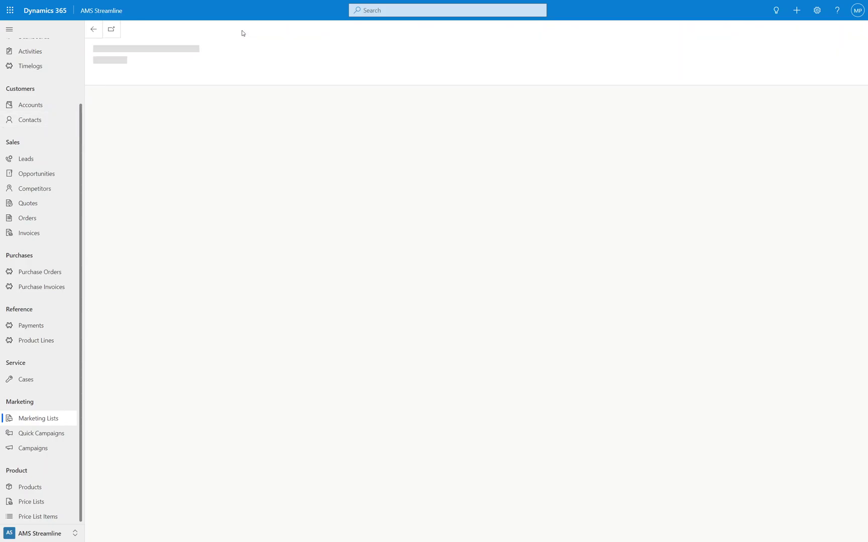
{"action": "left_click", "coordinate": [211, 126]}
{"action": "key", "text": "ctrl+v"}
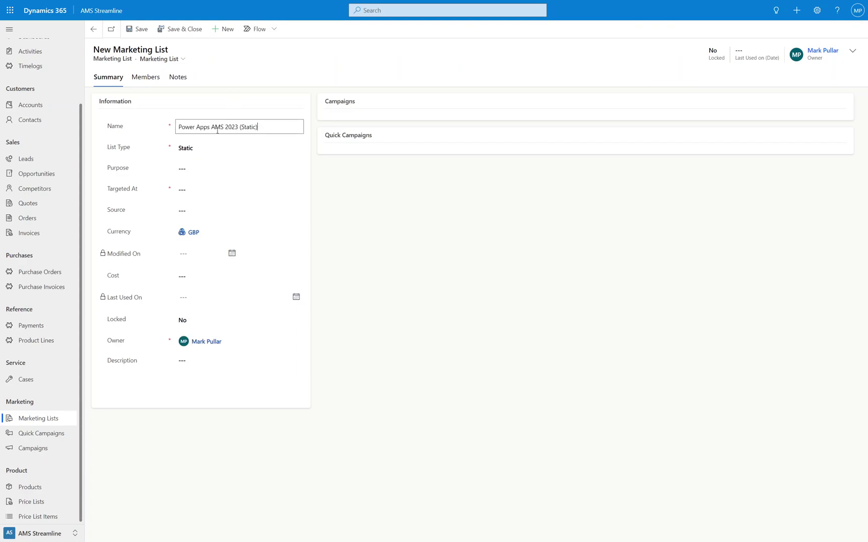
{"action": "double_click", "coordinate": [247, 126]}
{"action": "type", "text": "Dynami"}
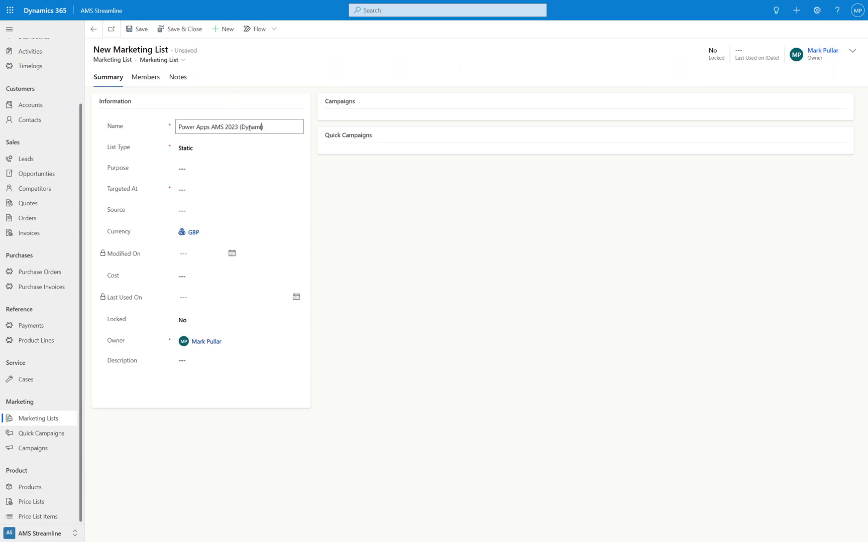
{"action": "type", "text": "c"}
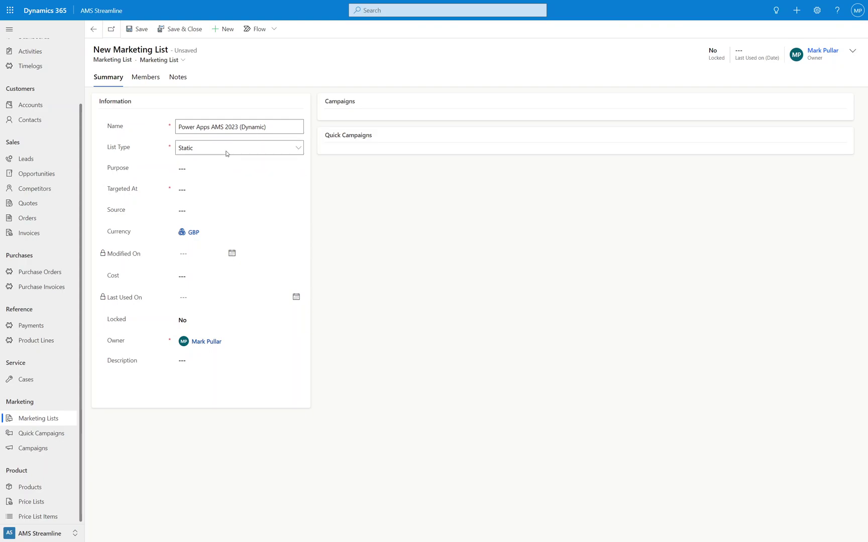
{"action": "key", "text": "Tab"}
{"action": "key", "text": "Down"}
{"action": "key", "text": "Tab"}
{"action": "key", "text": "Tab"}
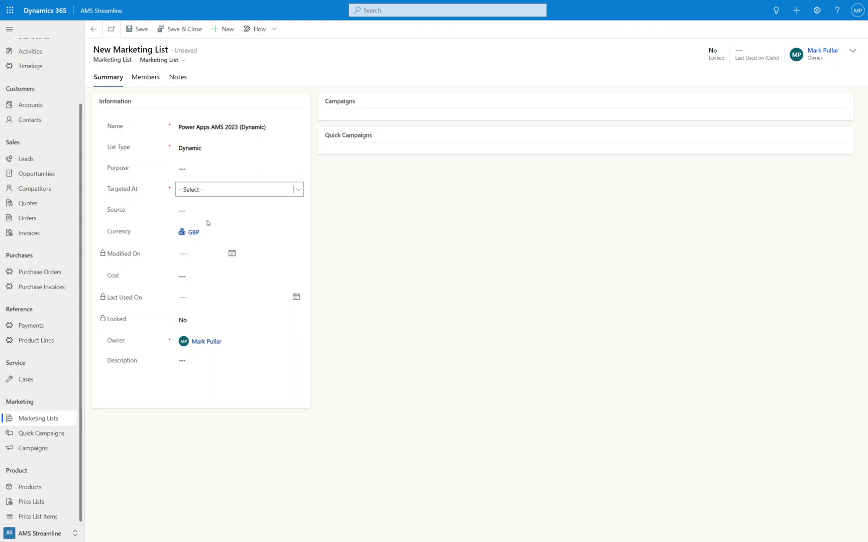
{"action": "key", "text": "c"}
{"action": "left_click", "coordinate": [378, 223]}
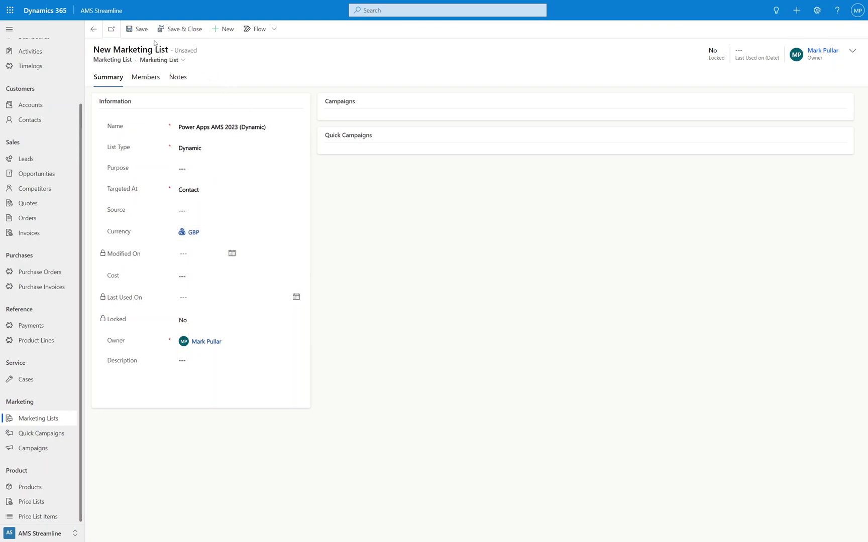
{"action": "left_click", "coordinate": [140, 30]}
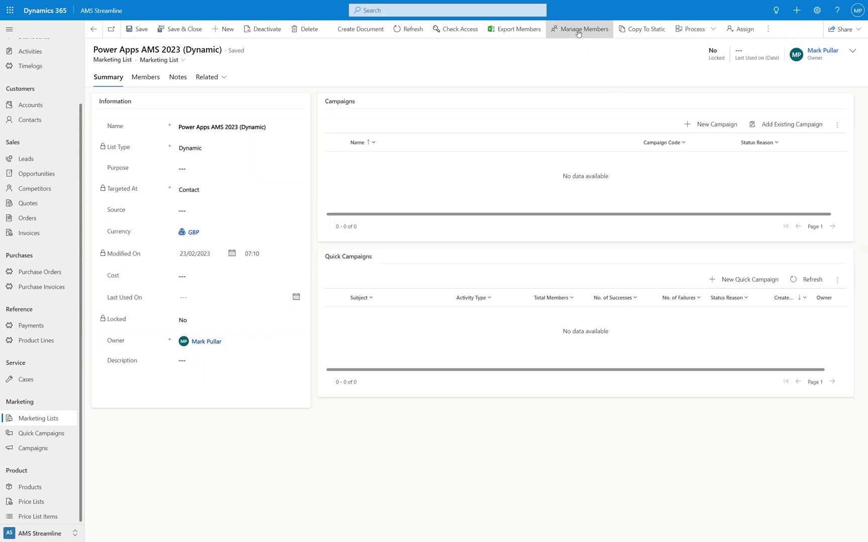
Base the member query on Active Contacts and add a Postcode 'Begins with' condition row
{"action": "left_click", "coordinate": [576, 29]}
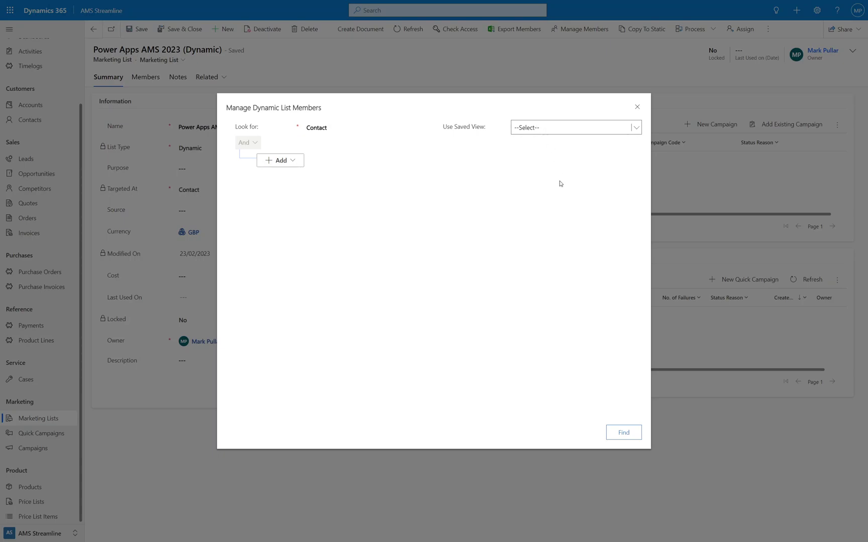
{"action": "key", "text": "Down"}
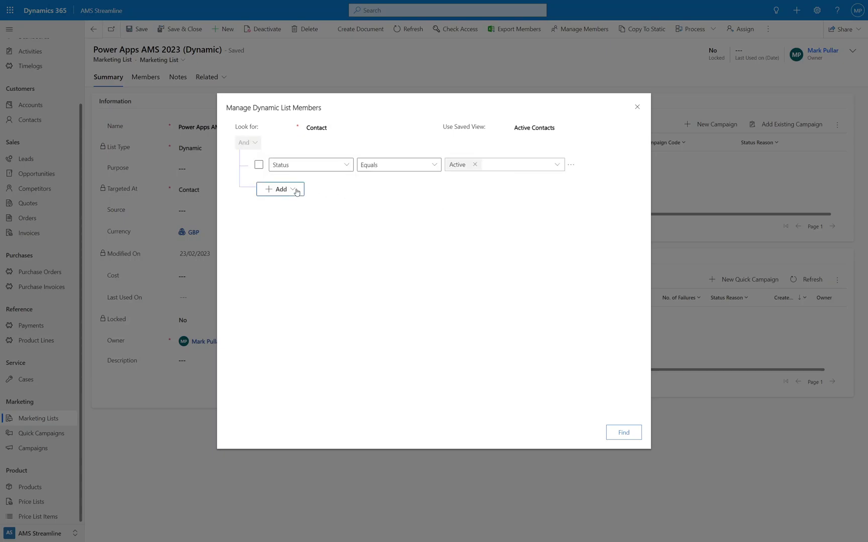
{"action": "left_click", "coordinate": [297, 190]}
{"action": "left_click", "coordinate": [291, 203]}
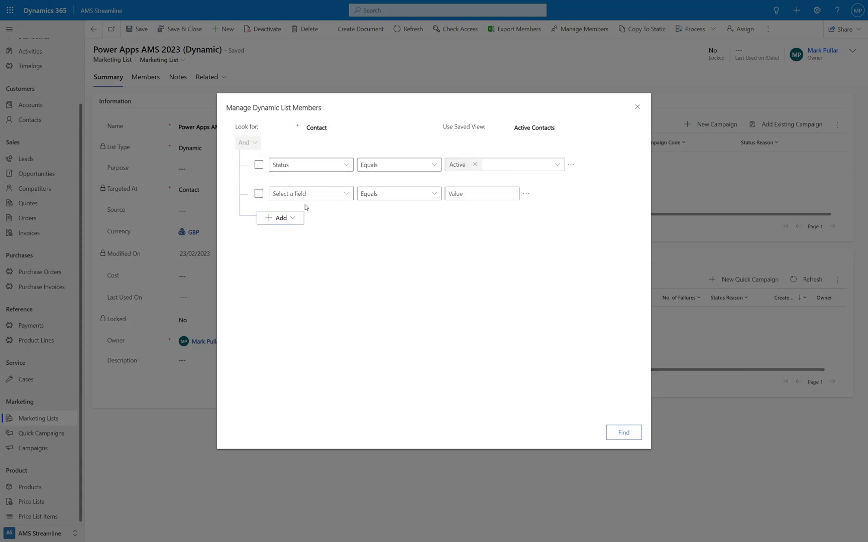
{"action": "left_click", "coordinate": [346, 195]}
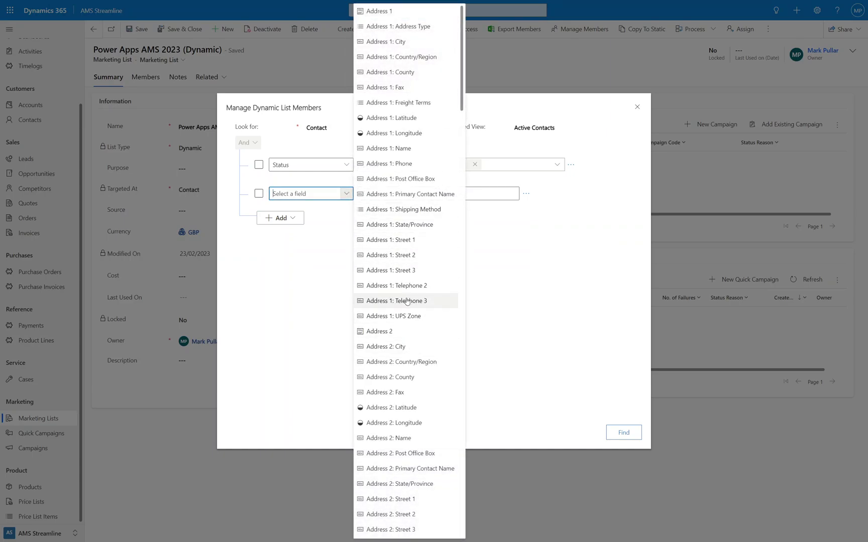
{"action": "left_click_drag", "start_coordinate": [458, 63], "coordinate": [457, 425]}
{"action": "scroll", "coordinate": [398, 418], "scroll_direction": "down", "scroll_amount": 2}
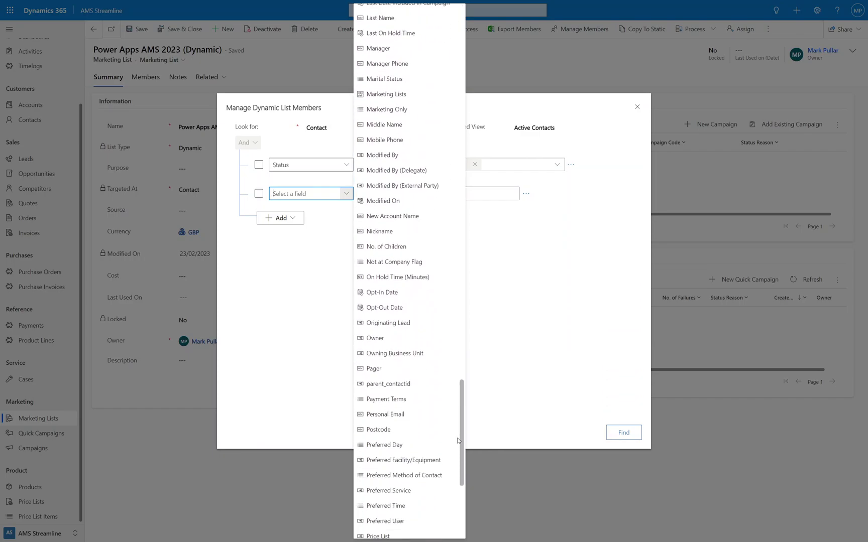
{"action": "left_click", "coordinate": [398, 417]}
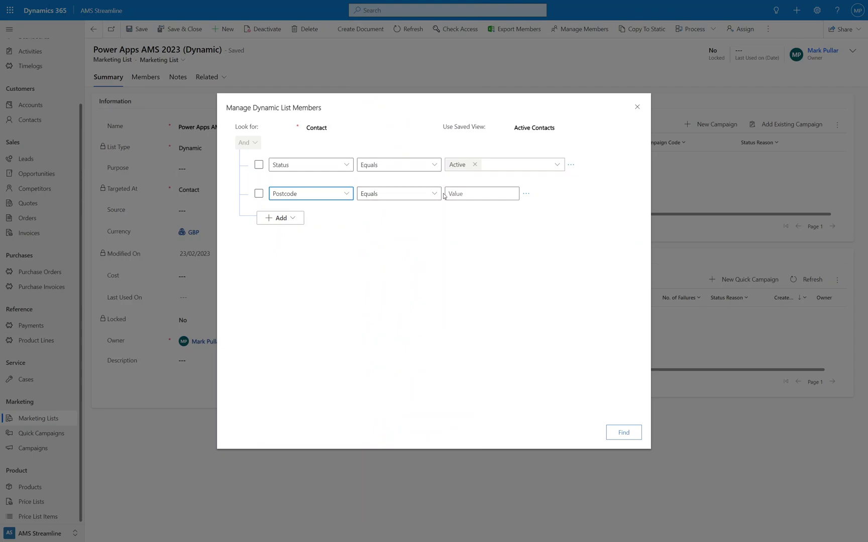
{"action": "left_click", "coordinate": [426, 195]}
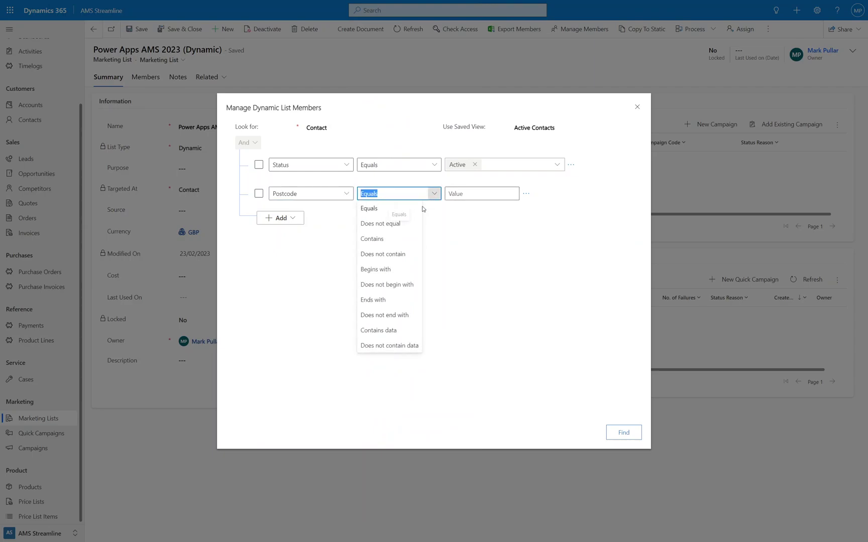
{"action": "left_click", "coordinate": [380, 269]}
{"action": "left_click", "coordinate": [464, 193]}
Enter HX as the postcode prefix and run the query, returning 25 contacts
{"action": "type", "text": "HX"}
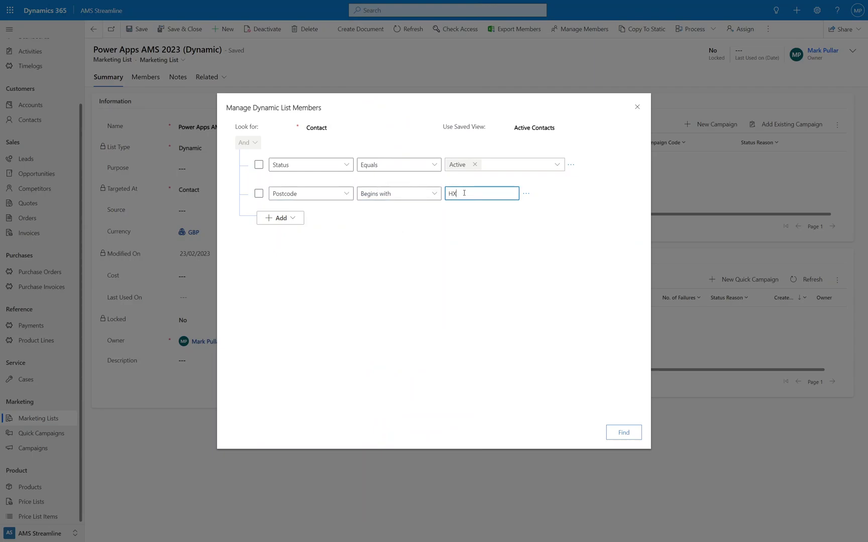
{"action": "left_click", "coordinate": [623, 432]}
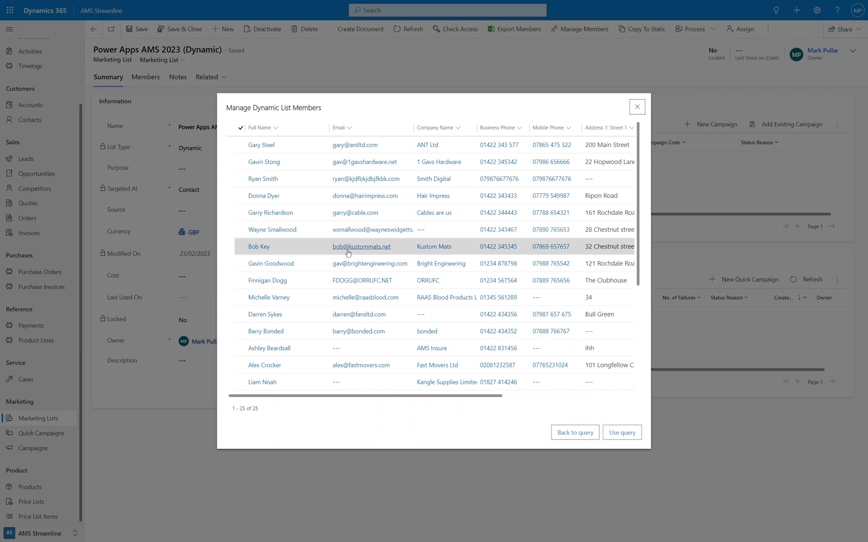
Close the query results, check the 25 contact members, and go back to Summary
{"action": "key", "text": "Escape"}
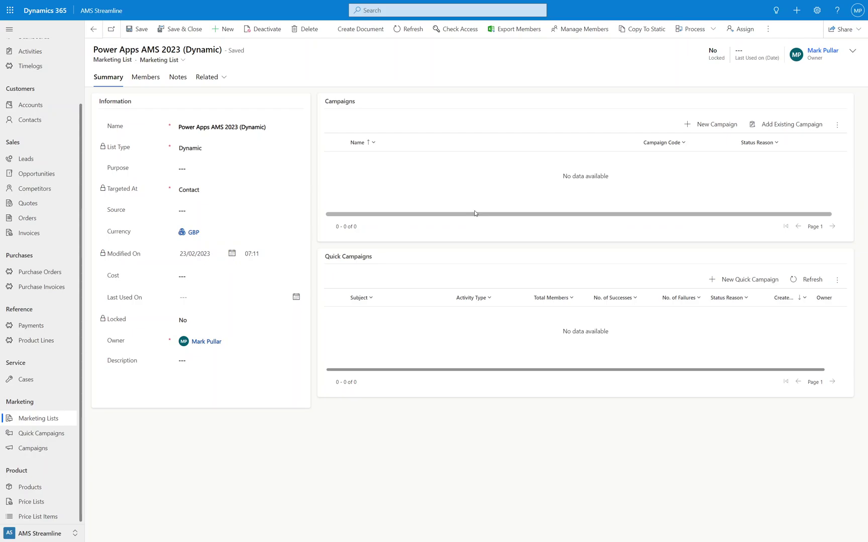
{"action": "left_click", "coordinate": [149, 77]}
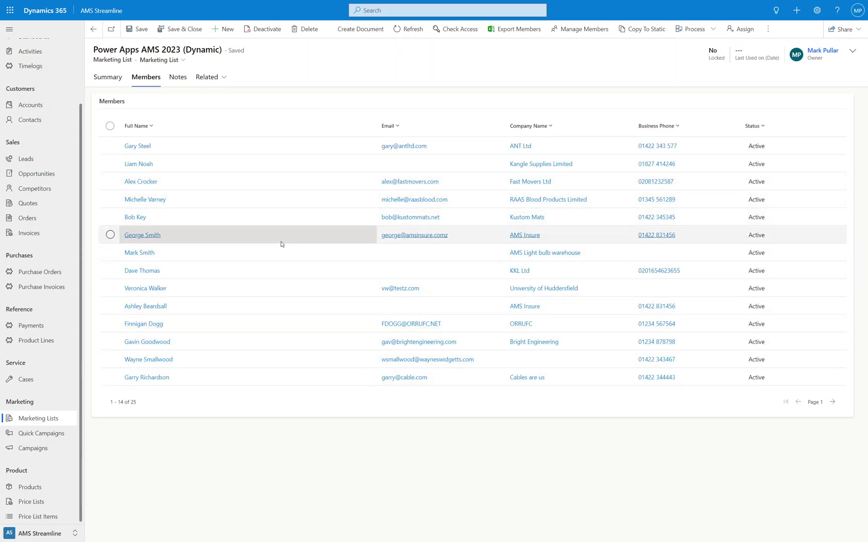
{"action": "left_click", "coordinate": [107, 79]}
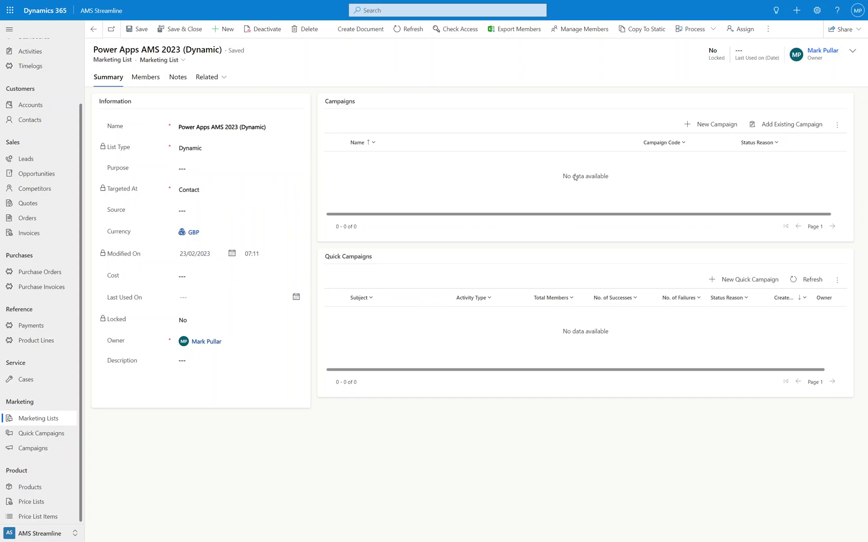
Copy the dynamic list to static, renaming it 'Power Apps AMS 2023 (Dynamic) (Static 23/02/2023 07:11)'
{"action": "left_click", "coordinate": [637, 31]}
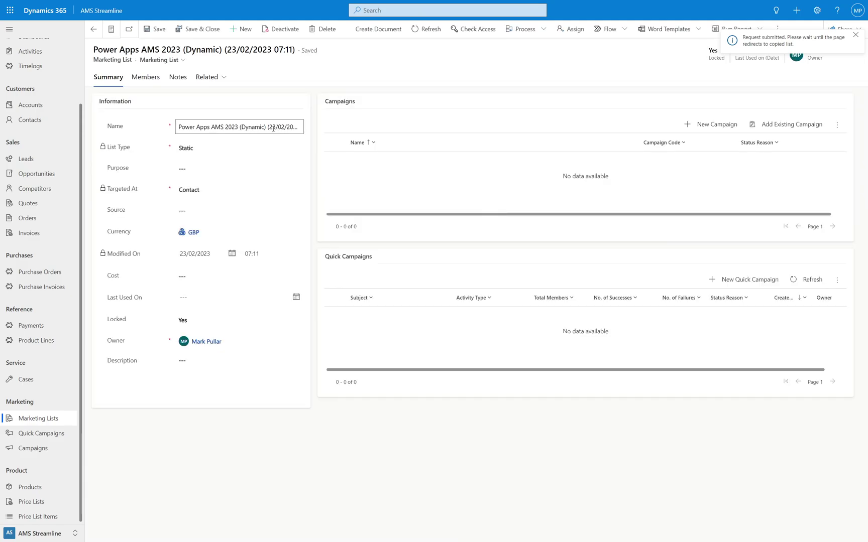
{"action": "left_click_drag", "start_coordinate": [269, 127], "coordinate": [378, 133]}
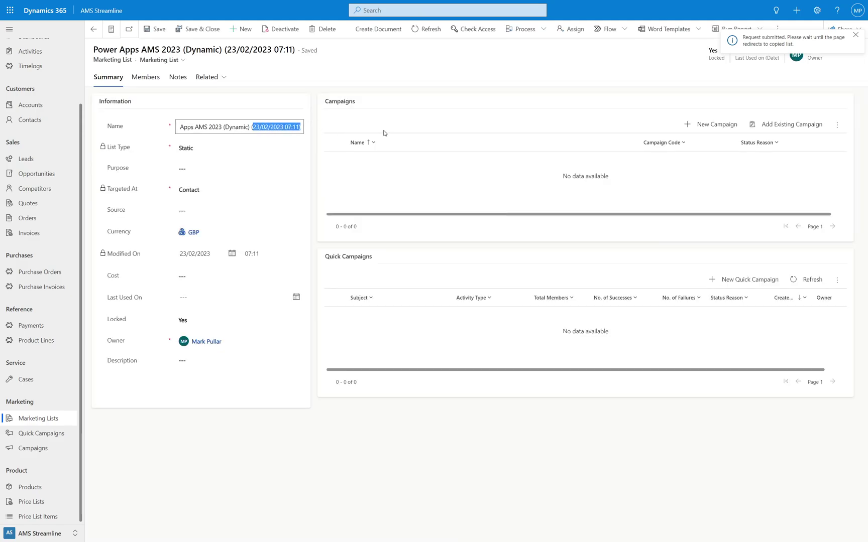
{"action": "type", "text": "Sttaic"}
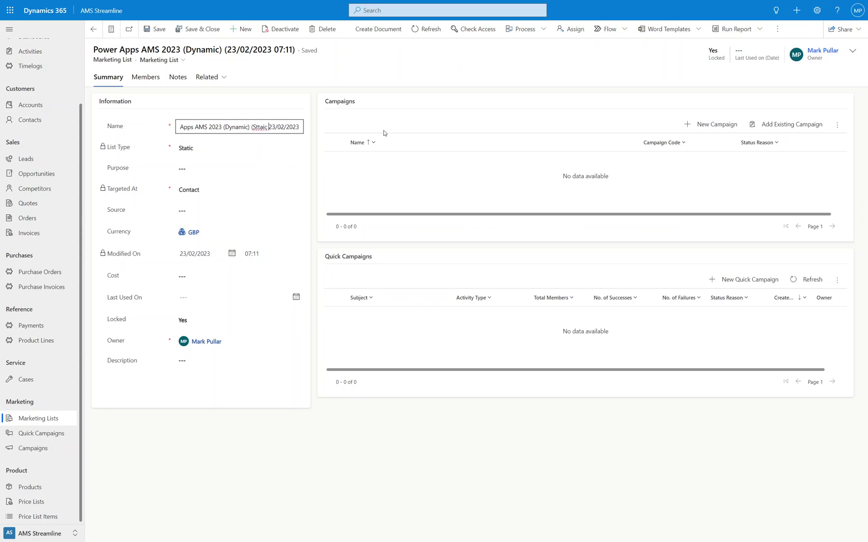
{"action": "key", "text": "ctrl+shift+Left"}
{"action": "type", "text": "Static"}
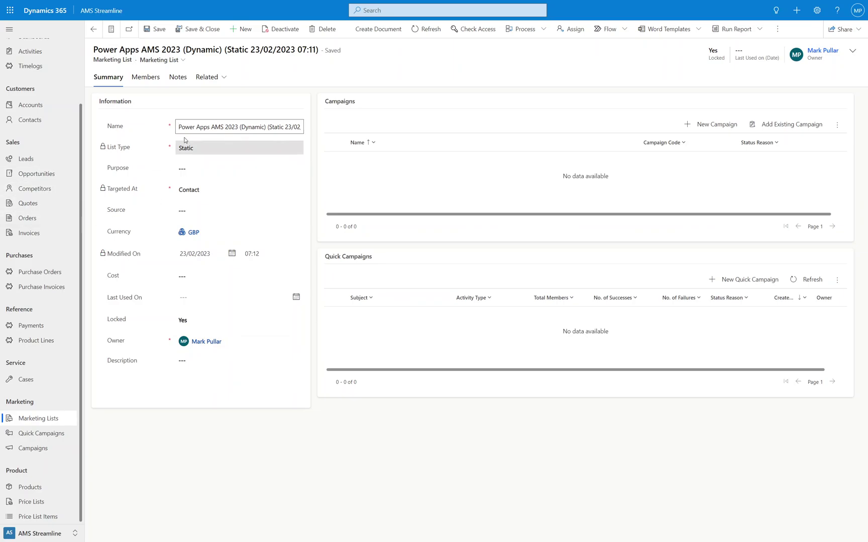
Open a contact from Contacts and add it to the 30th anniversary Invite marketing list
{"action": "left_click", "coordinate": [30, 120]}
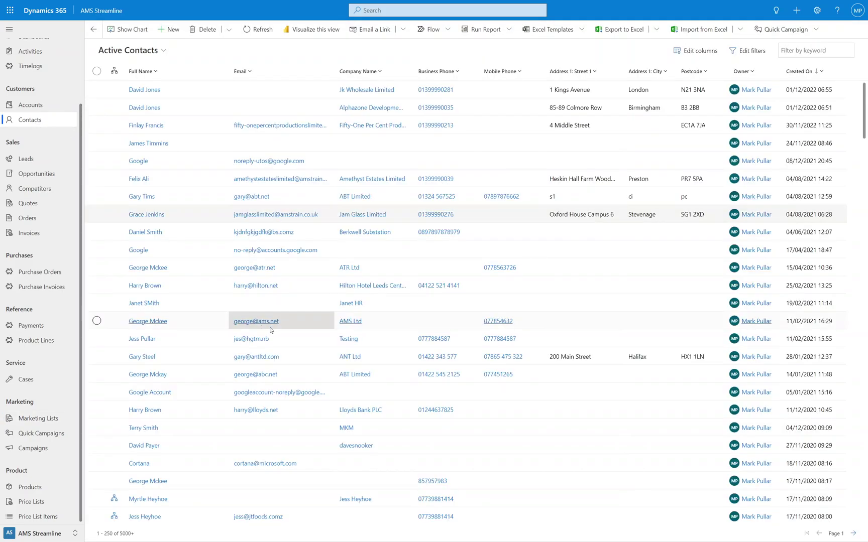
{"action": "double_click", "coordinate": [388, 339]}
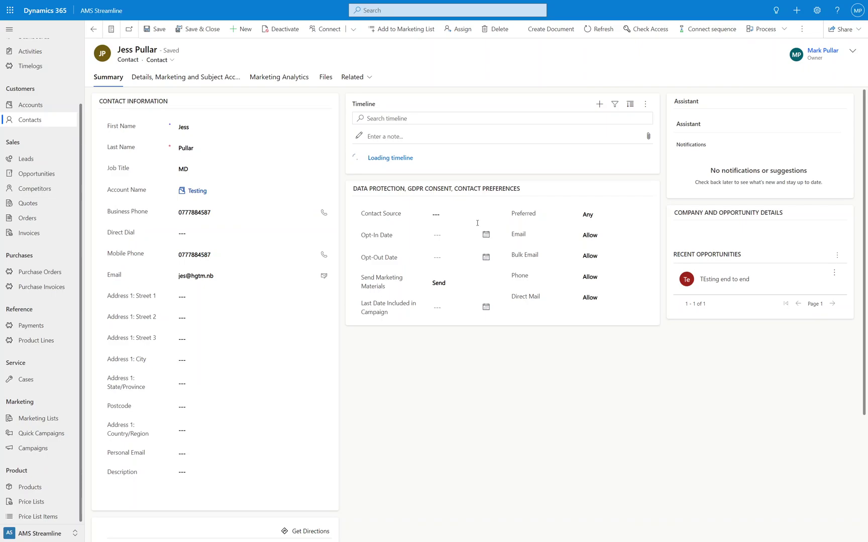
{"action": "left_click", "coordinate": [399, 30]}
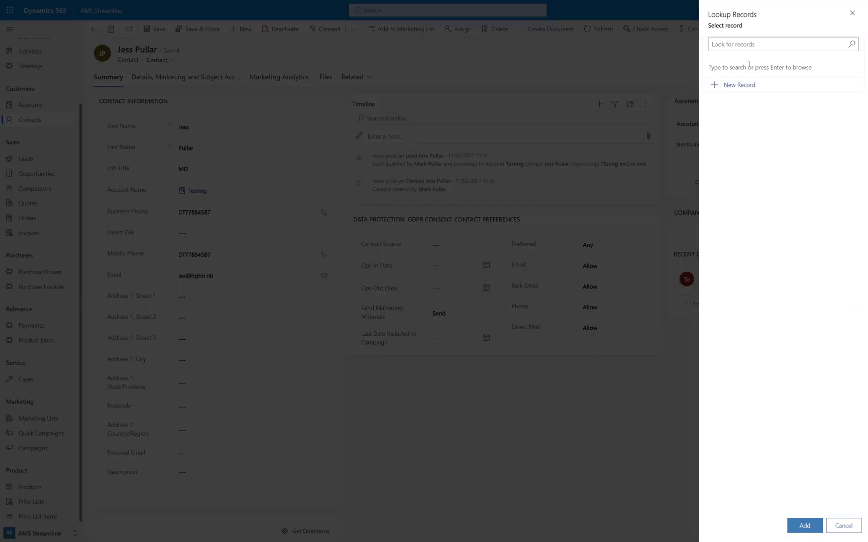
{"action": "left_click", "coordinate": [740, 45]}
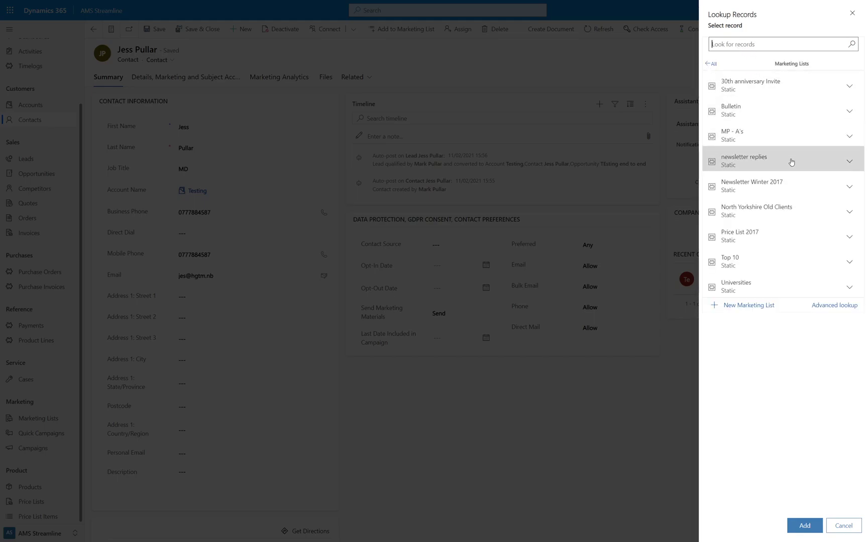
{"action": "type", "text": "p"}
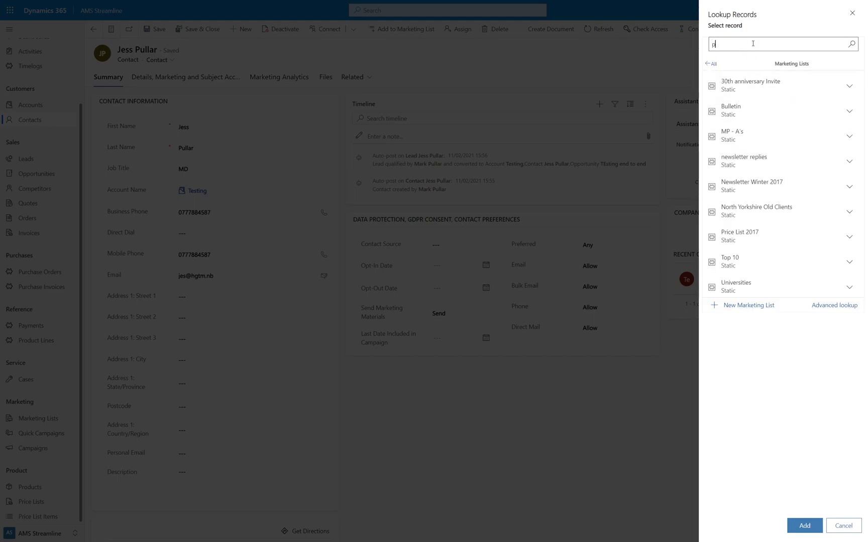
{"action": "type", "text": "ower"}
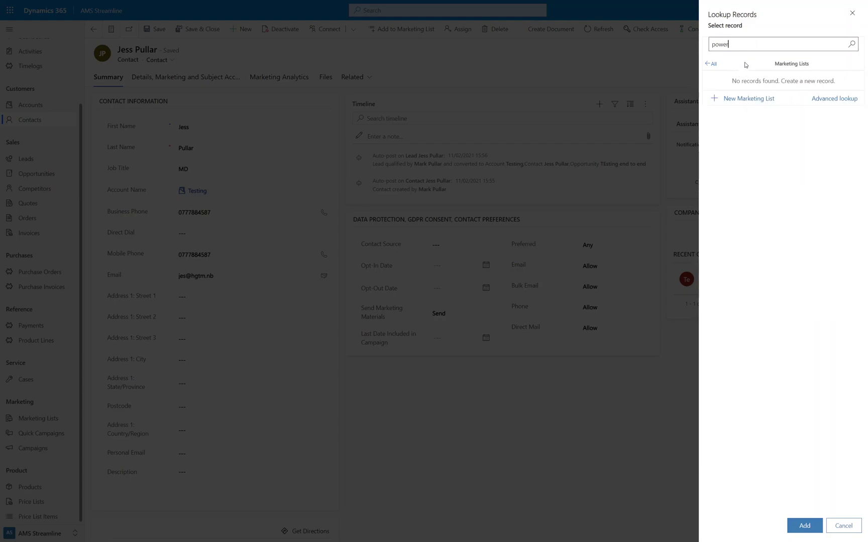
{"action": "key", "text": "BackSpace"}
{"action": "key", "text": "BackSpace"}
{"action": "key", "text": "BackSpace"}
{"action": "key", "text": "BackSpace"}
{"action": "key", "text": "BackSpace"}
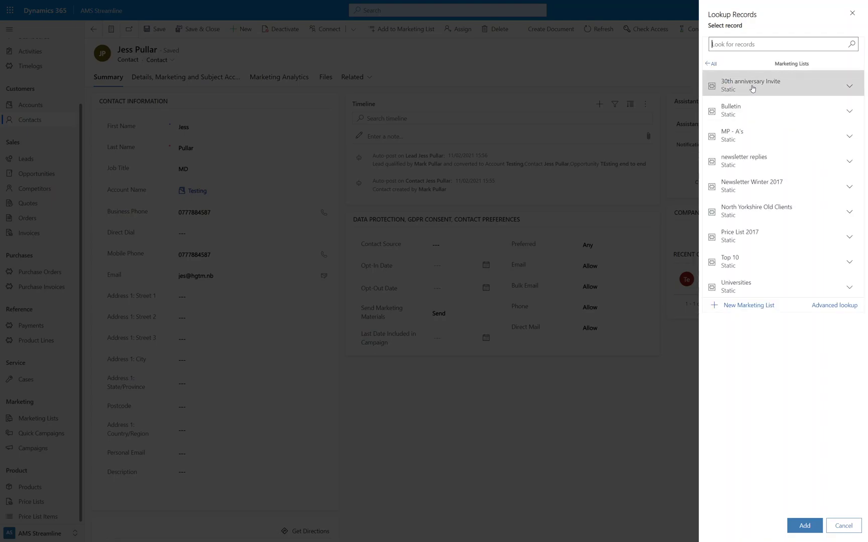
{"action": "left_click", "coordinate": [752, 85]}
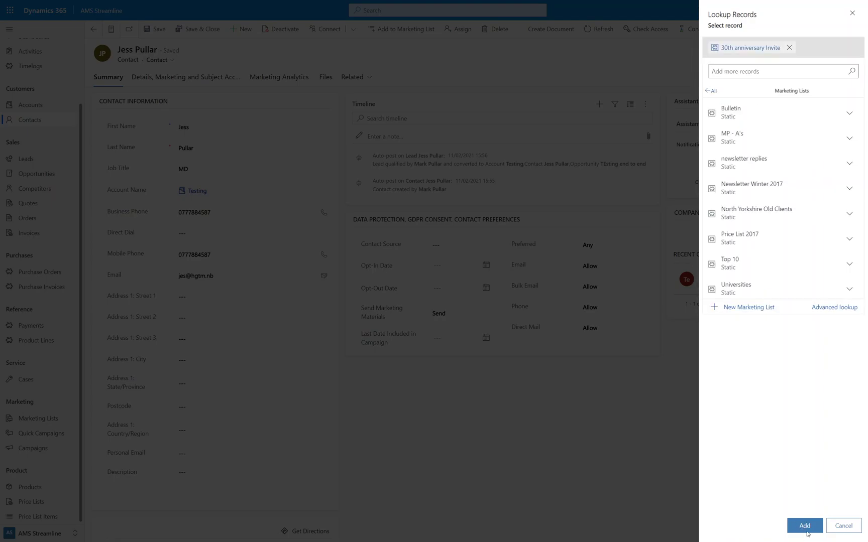
{"action": "left_click", "coordinate": [803, 524]}
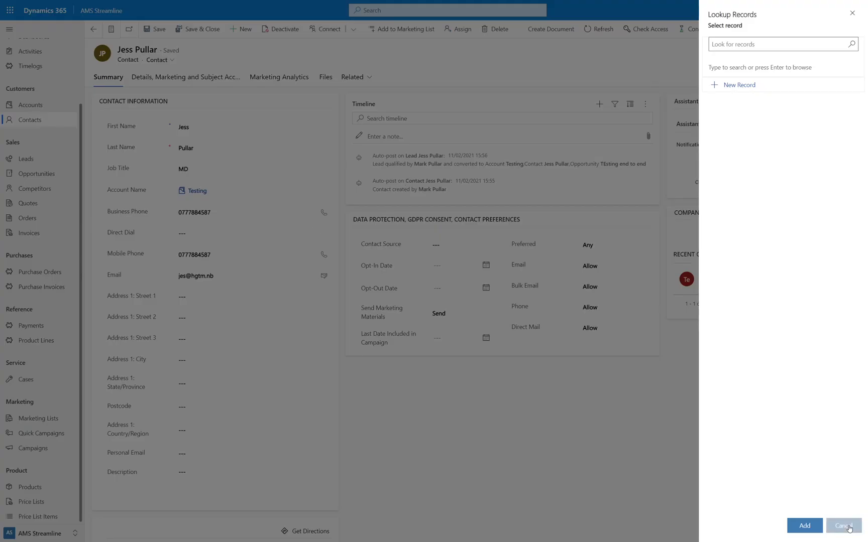
Close the marketing list lookup and show the contact's related marketing lists
{"action": "left_click", "coordinate": [844, 525]}
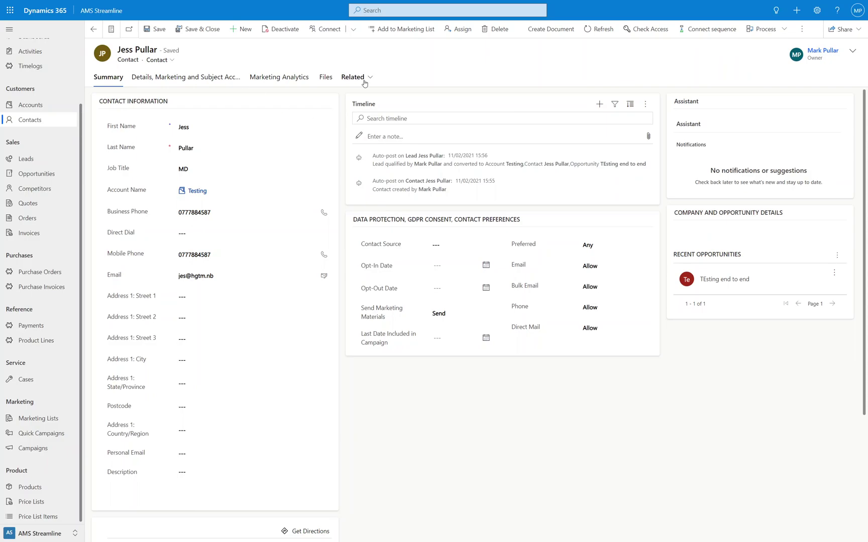
{"action": "left_click", "coordinate": [359, 80]}
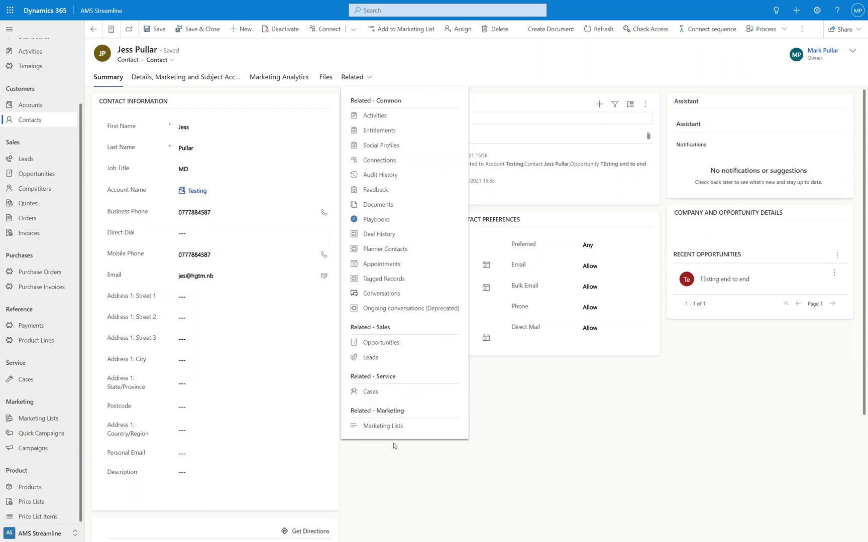
{"action": "left_click", "coordinate": [391, 428]}
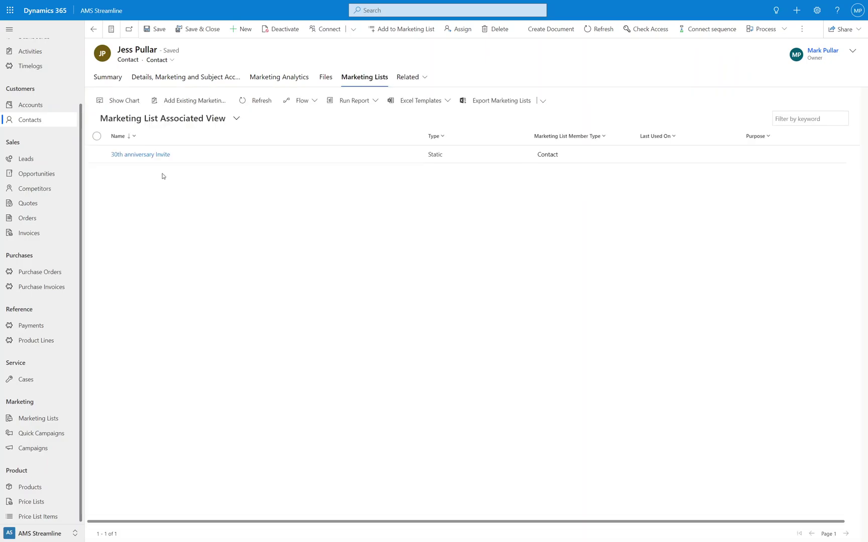
Open the 30th anniversary Invite list, check its members, then return to its summary
{"action": "left_click", "coordinate": [134, 155]}
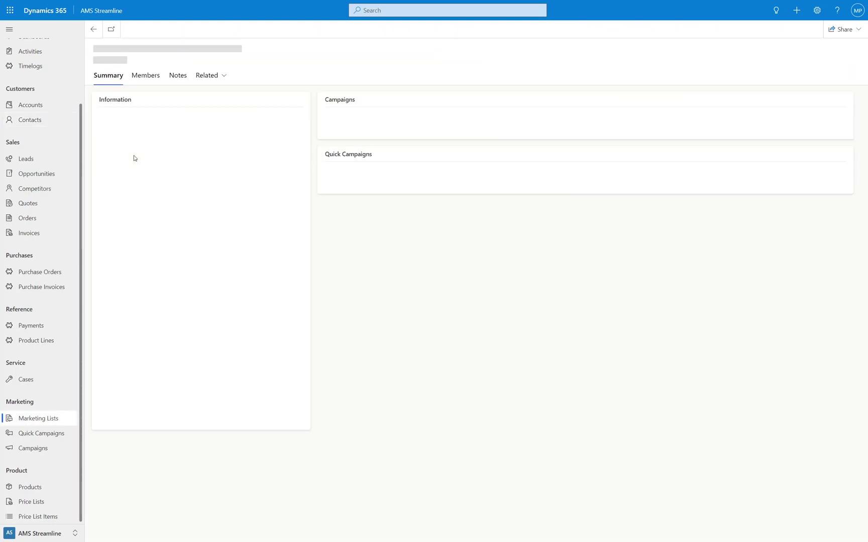
{"action": "left_click", "coordinate": [143, 76]}
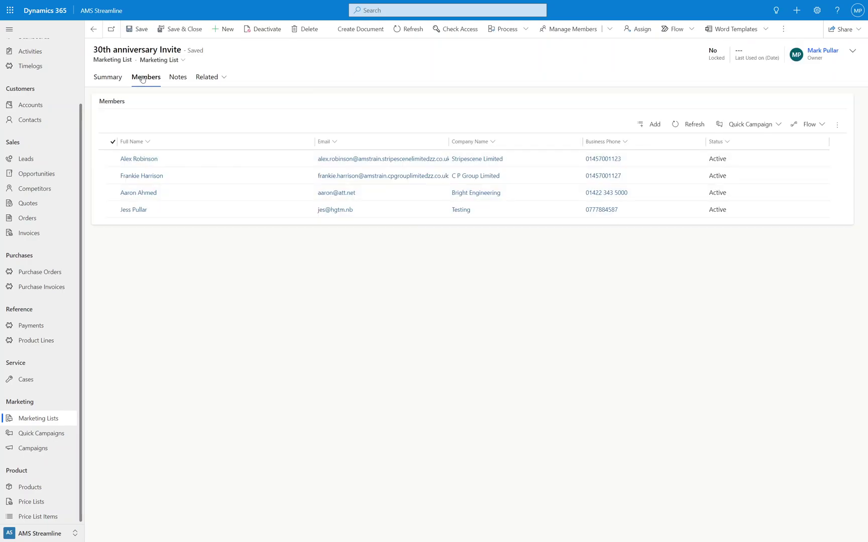
{"action": "left_click", "coordinate": [106, 78]}
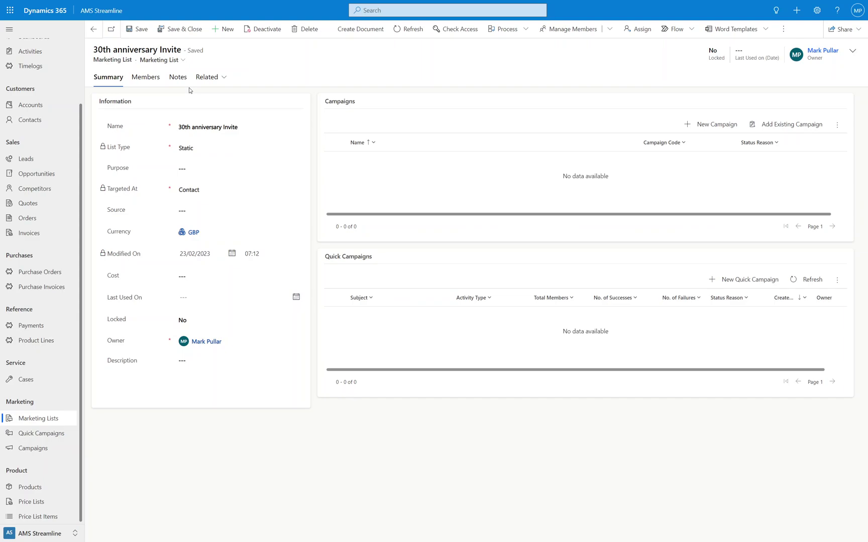
{"action": "left_click", "coordinate": [38, 419]}
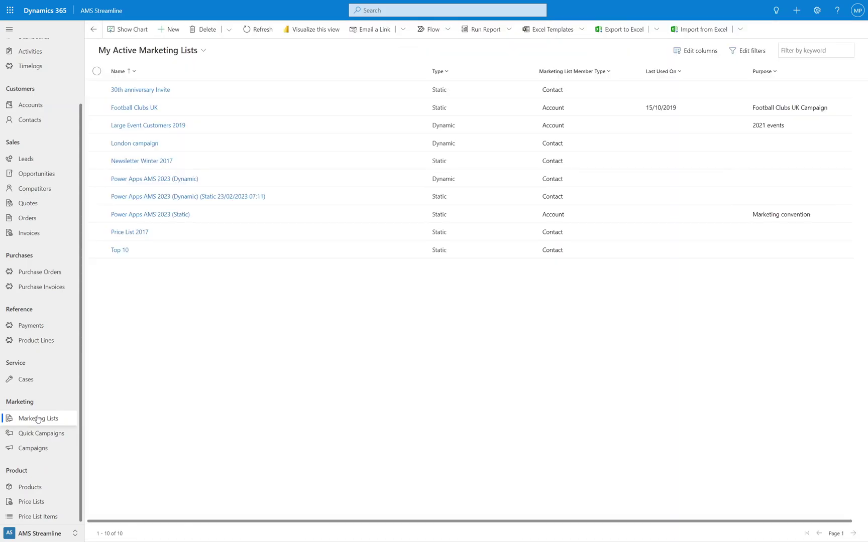